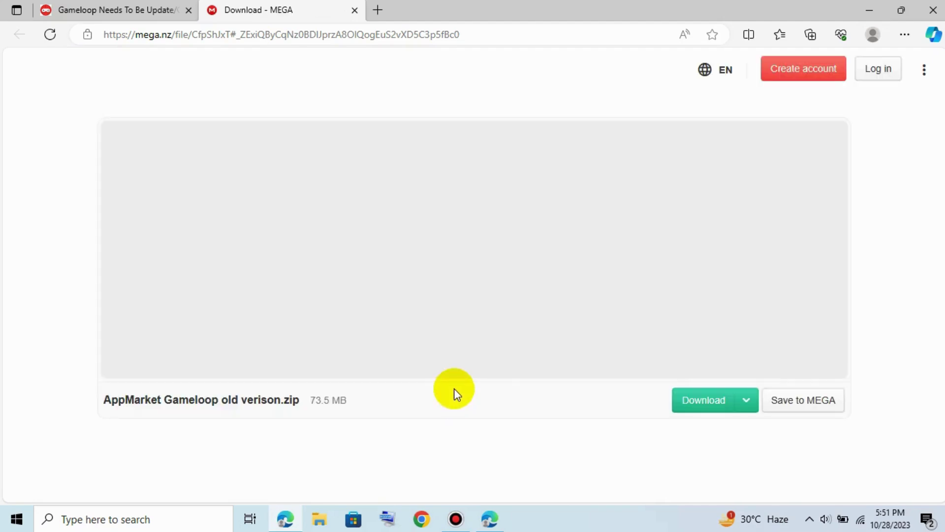
pyautogui.click(106, 402)
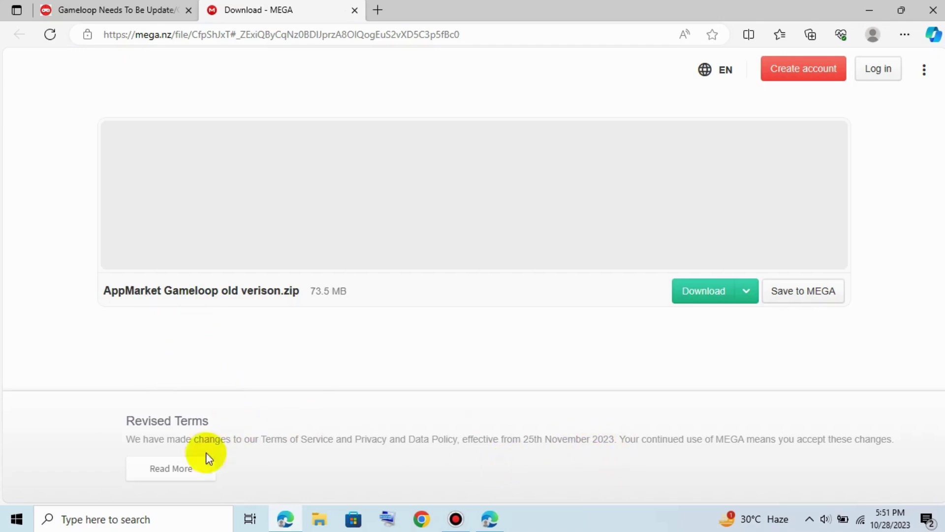
pyautogui.moveTo(112, 301); pyautogui.dragTo(337, 289)
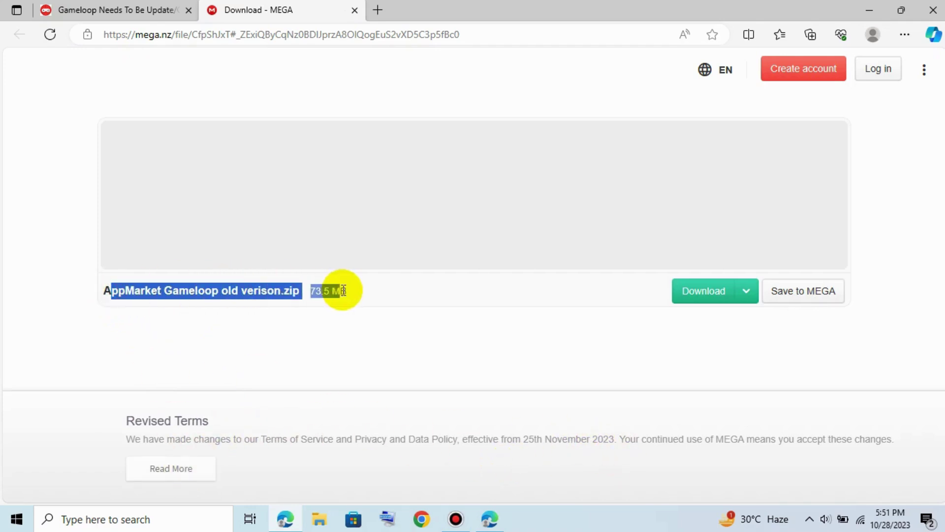
pyautogui.click(347, 293)
pyautogui.moveTo(485, 5); pyautogui.dragTo(459, 158)
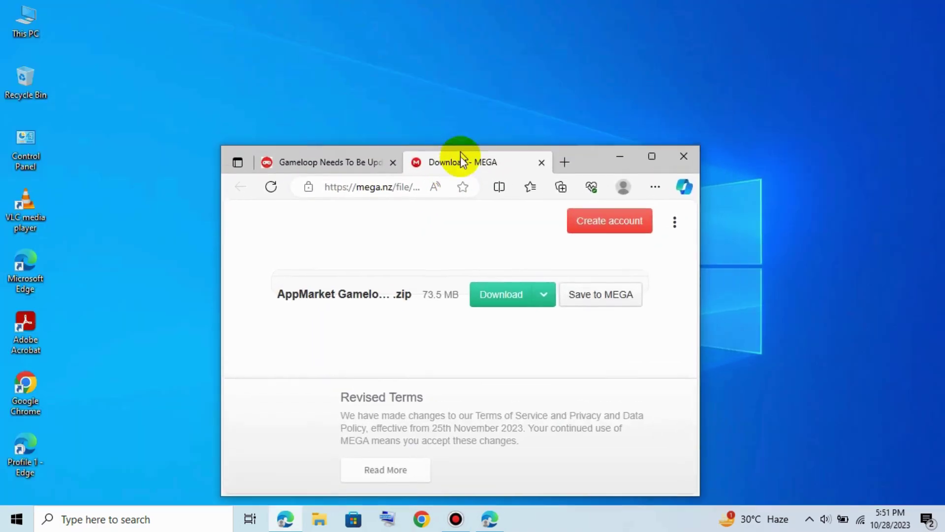
pyautogui.click(651, 160)
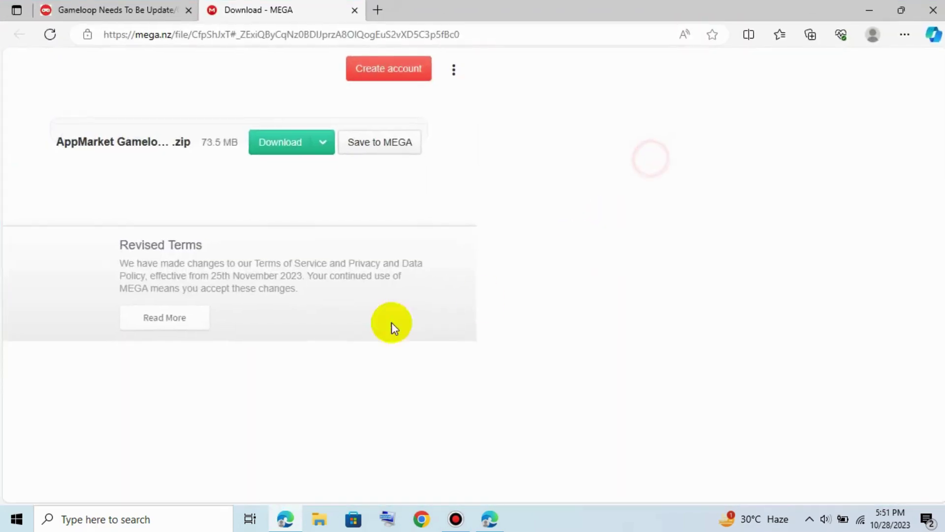
pyautogui.click(190, 468)
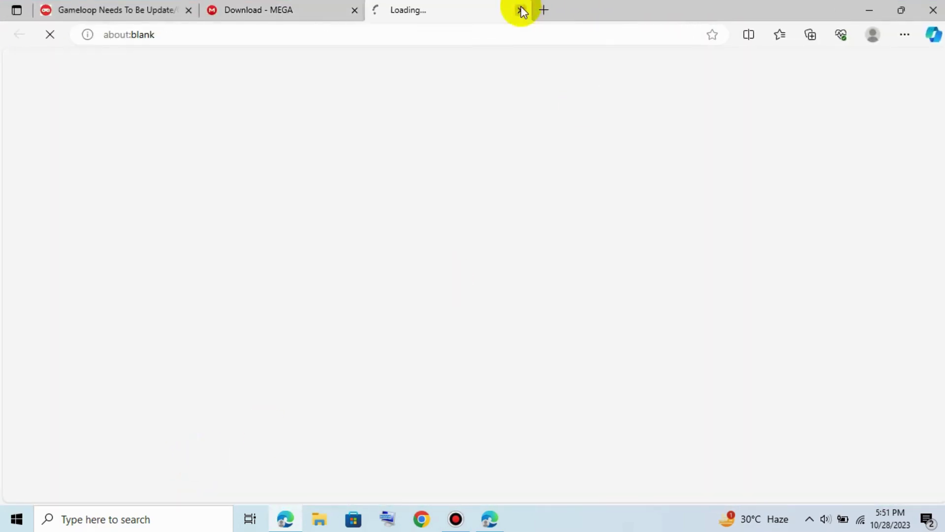
pyautogui.click(521, 10)
pyautogui.moveTo(105, 399); pyautogui.dragTo(369, 401)
pyautogui.click(378, 398)
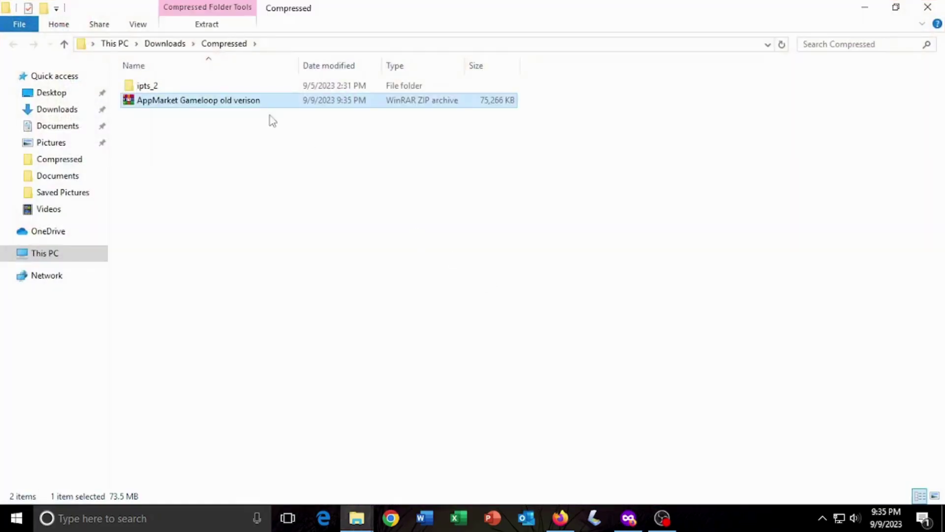
# Extract the "AppMarket Gameloop old verison" archive into a folder of the same name and close the other running program meanwhile.
pyautogui.rightClick(240, 103)
pyautogui.click(255, 138)
pyautogui.click(512, 412)
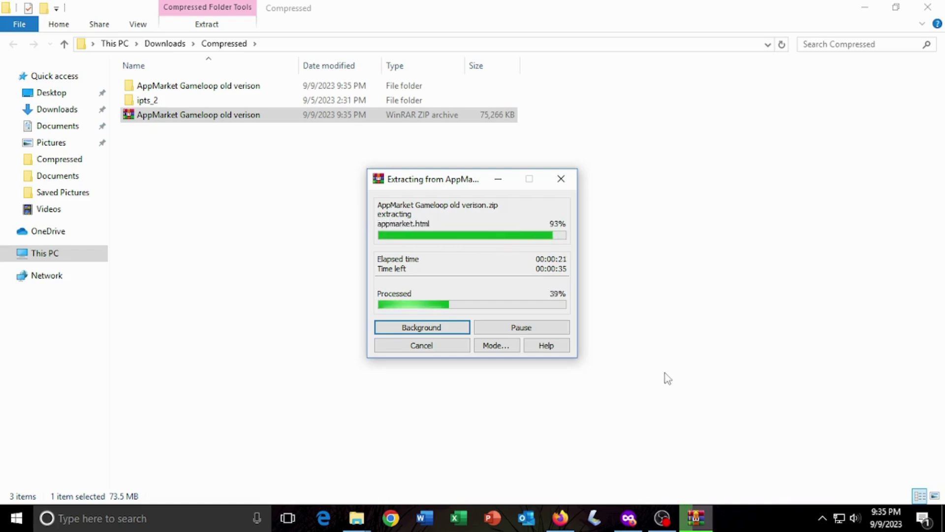
pyautogui.rightClick(619, 511)
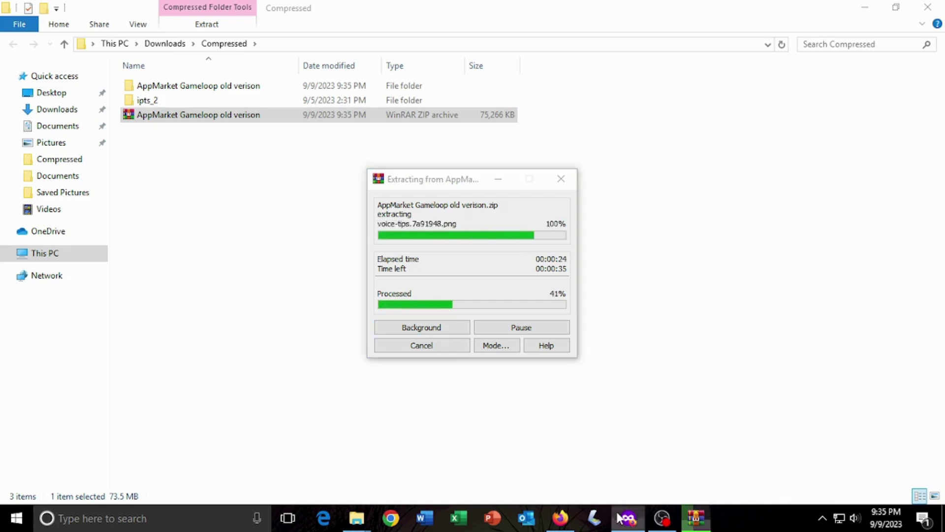
pyautogui.click(617, 488)
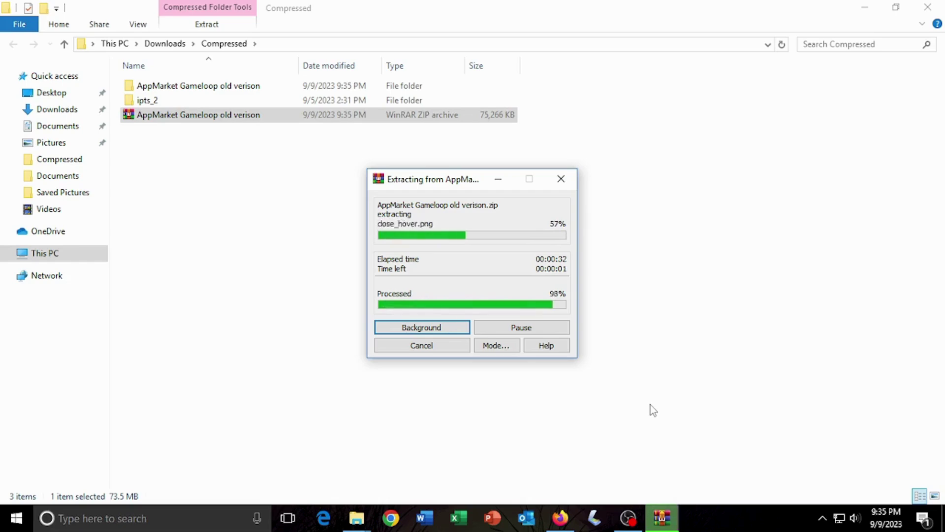
# Run the AppMarket application from the extracted "AppMarket Gameloop old verison" folder as administrator and try to view My Games.
pyautogui.doubleClick(259, 86)
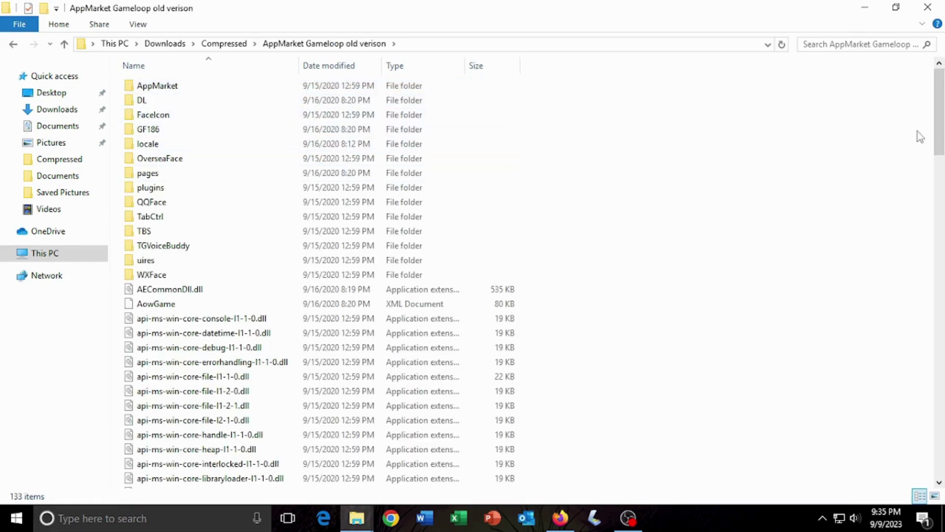
pyautogui.moveTo(939, 118); pyautogui.dragTo(941, 264)
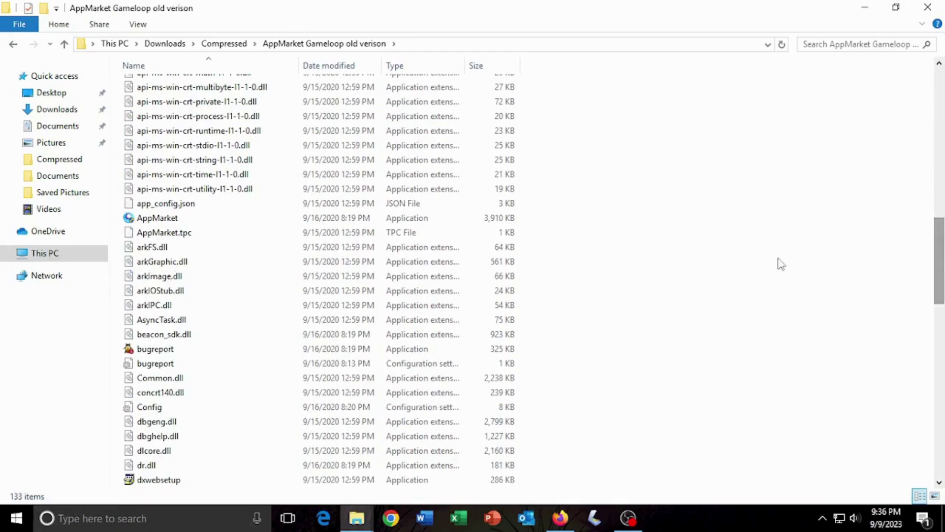
pyautogui.click(145, 221)
pyautogui.rightClick(144, 220)
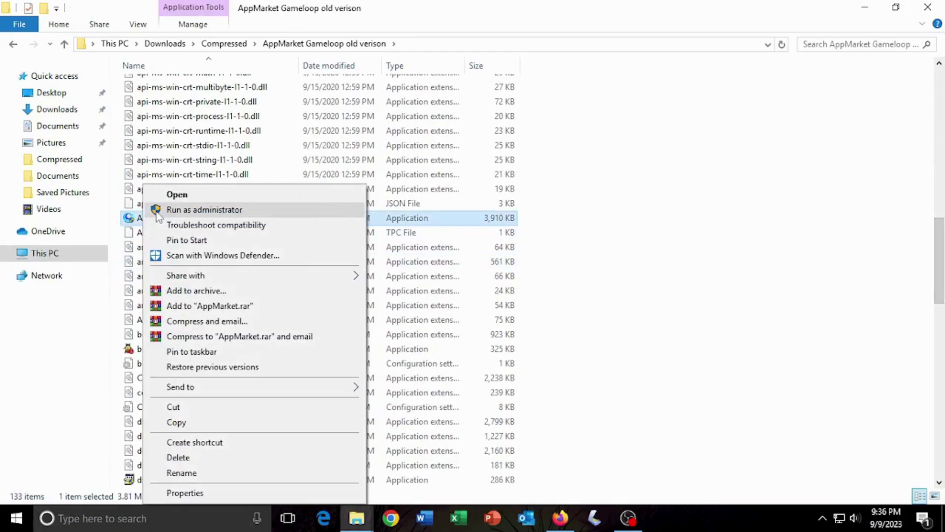
pyautogui.click(209, 209)
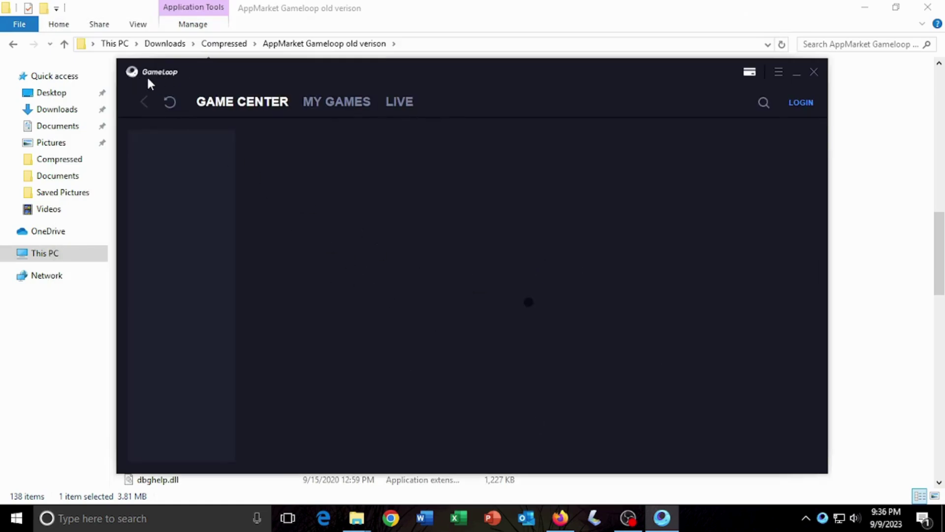
pyautogui.click(348, 111)
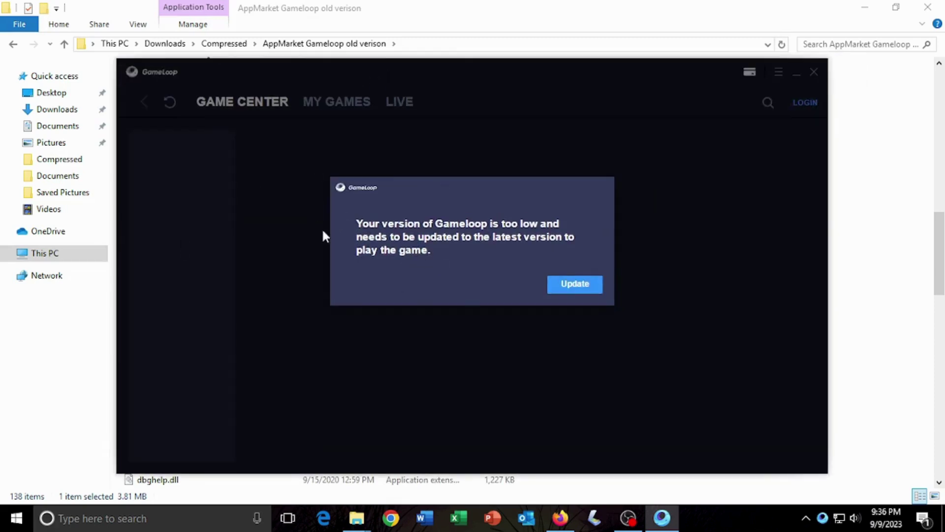
# Quit GameLoop completely, including its background process in the notification area.
pyautogui.click(805, 518)
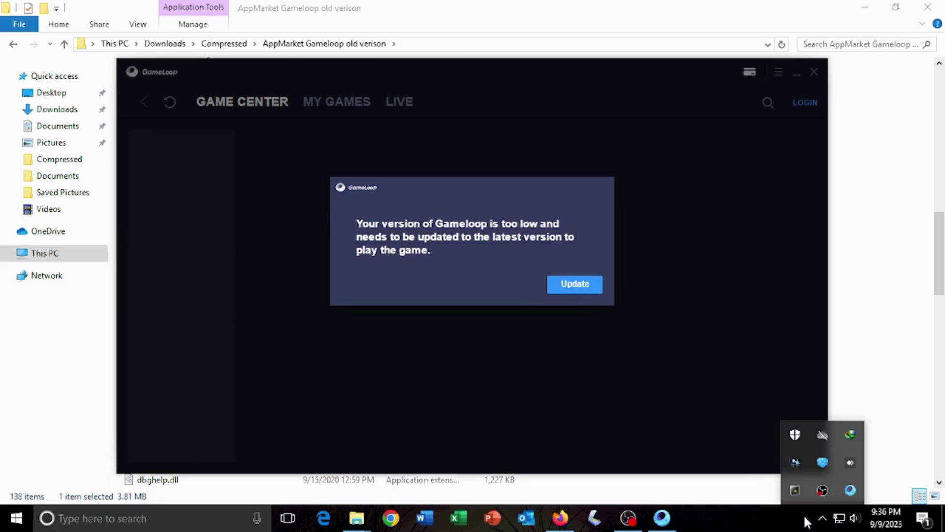
pyautogui.rightClick(853, 491)
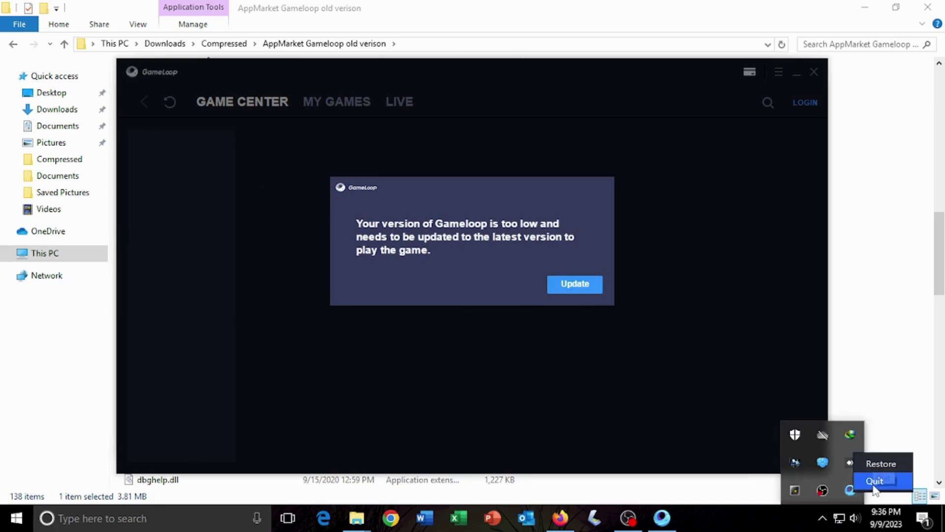
pyautogui.click(879, 479)
pyautogui.click(821, 512)
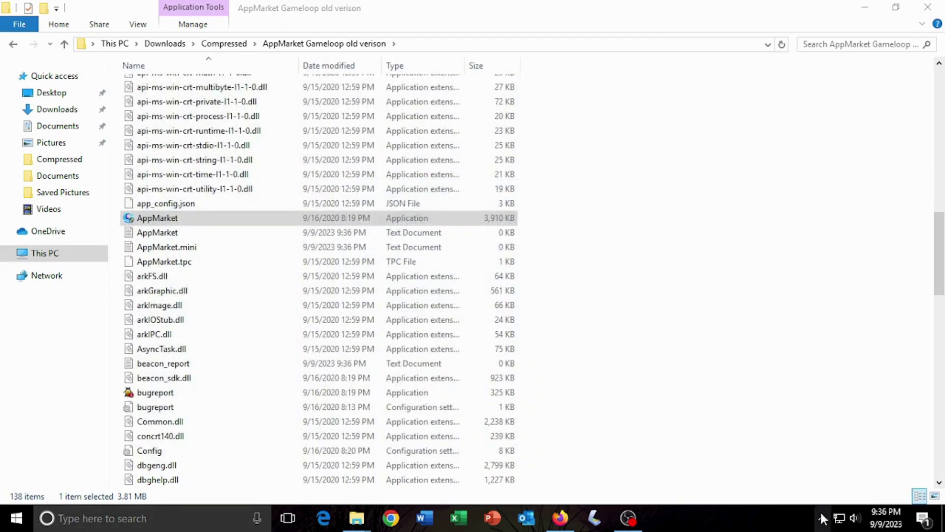
pyautogui.scroll(-11, 187, 271)
pyautogui.scroll(-5, 188, 272)
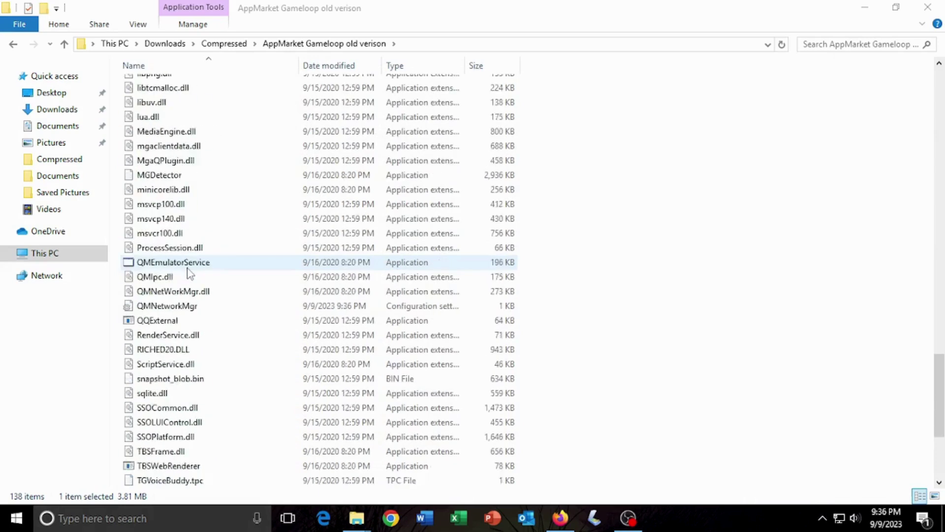
pyautogui.scroll(9, 189, 272)
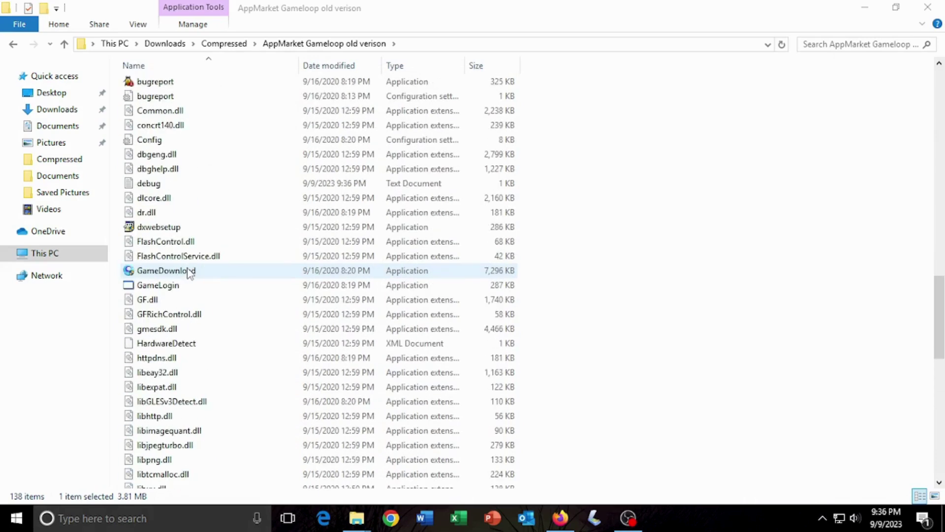
pyautogui.scroll(-11, 189, 273)
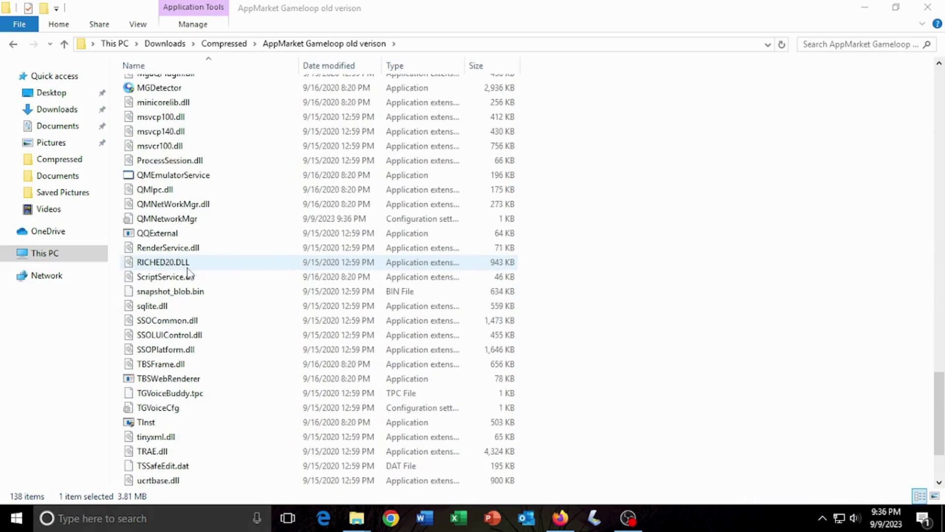
pyautogui.click(13, 44)
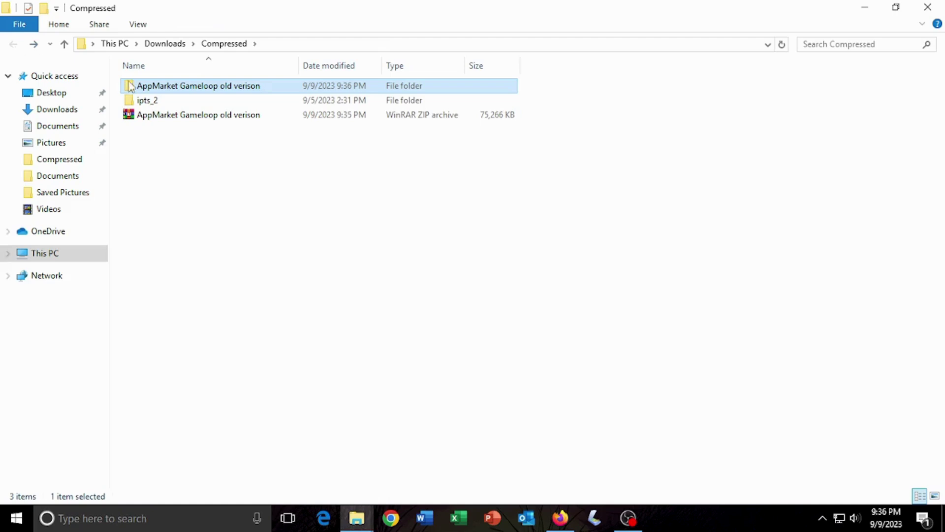
pyautogui.doubleClick(241, 91)
pyautogui.click(244, 94)
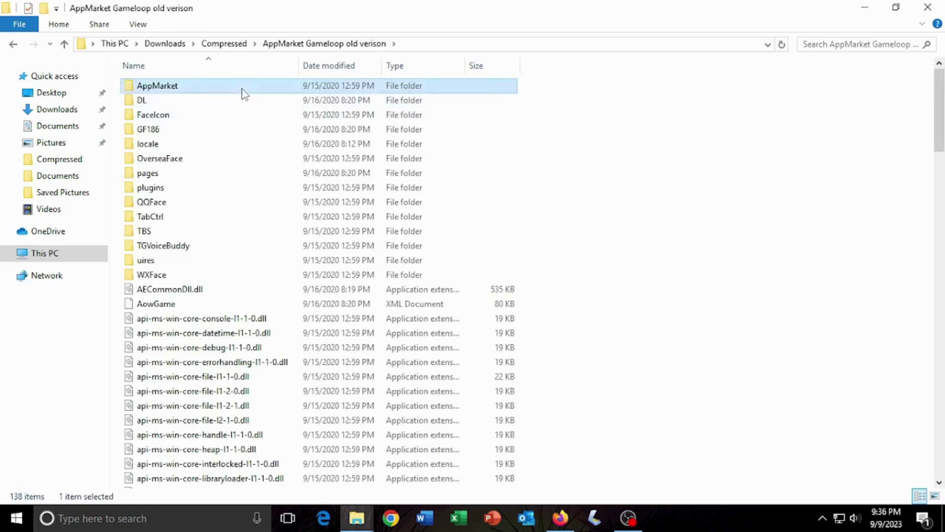
pyautogui.doubleClick(245, 93)
pyautogui.moveTo(158, 246); pyautogui.dragTo(158, 152)
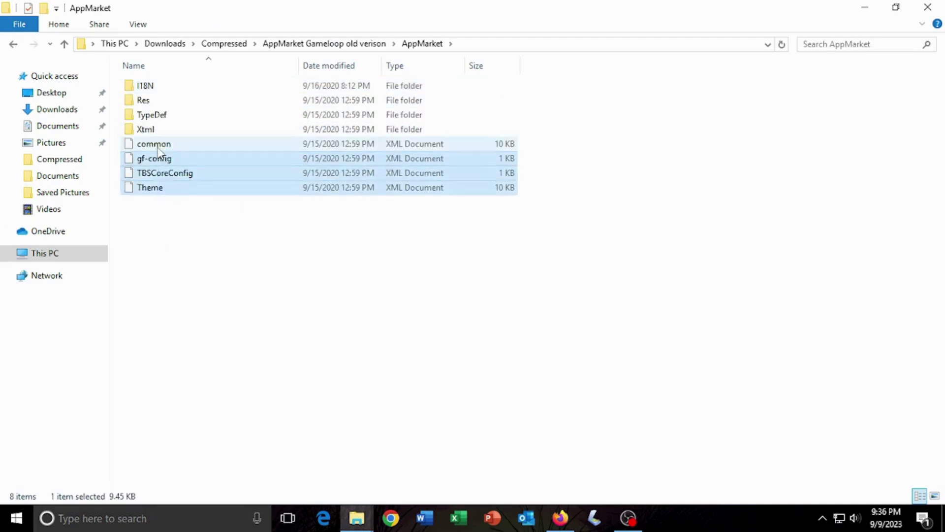
pyautogui.rightClick(168, 146)
pyautogui.click(187, 156)
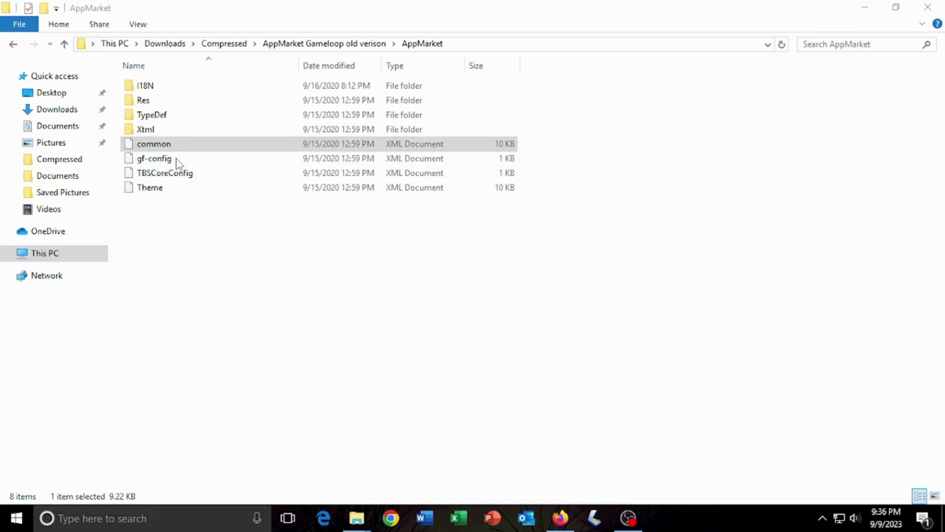
pyautogui.click(561, 468)
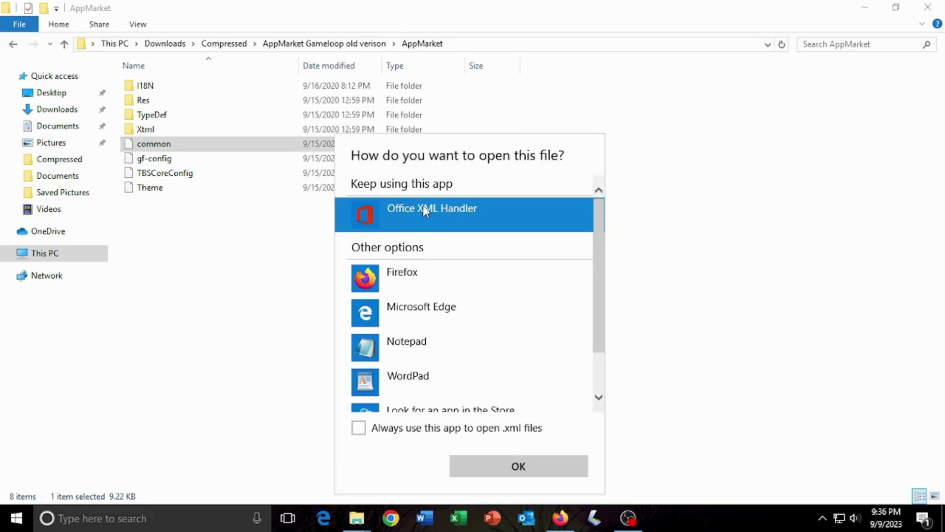
pyautogui.click(639, 394)
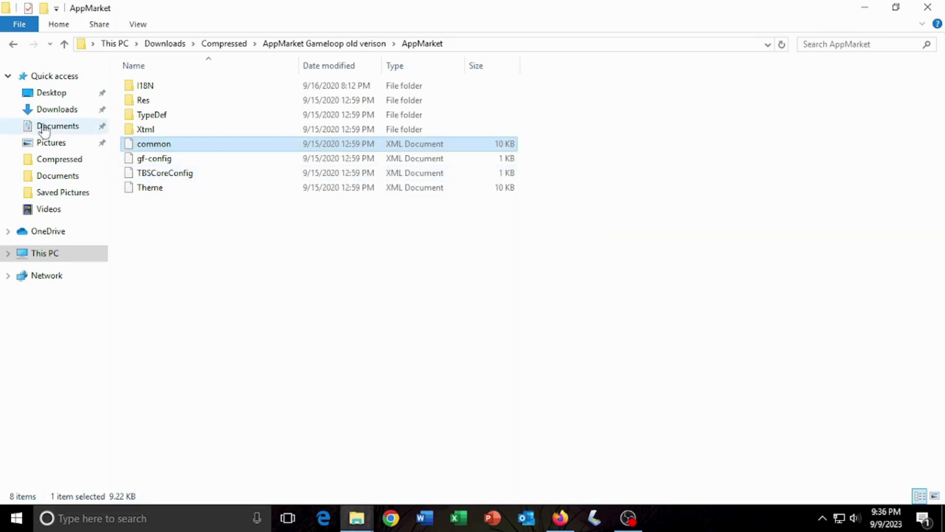
pyautogui.click(14, 46)
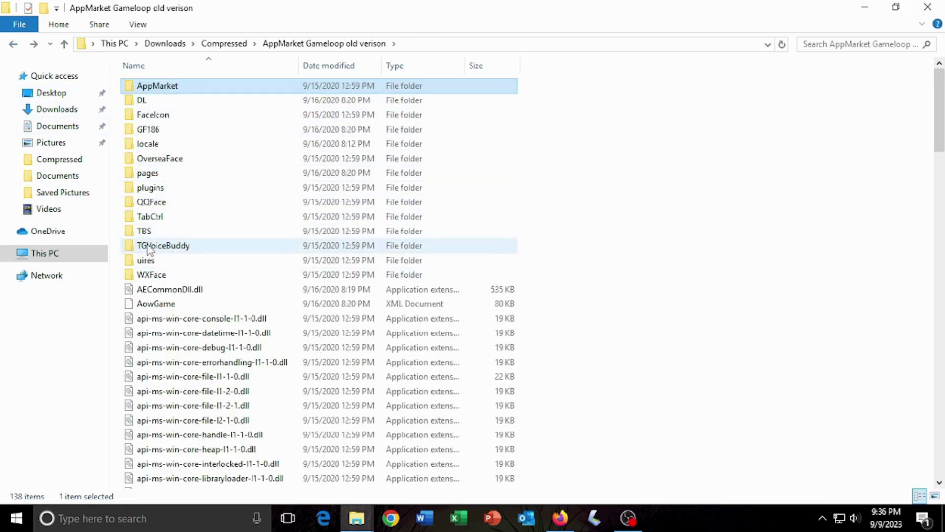
# Open the beacon_report text document in the "AppMarket Gameloop old verison" folder.
pyautogui.moveTo(939, 135); pyautogui.dragTo(940, 341)
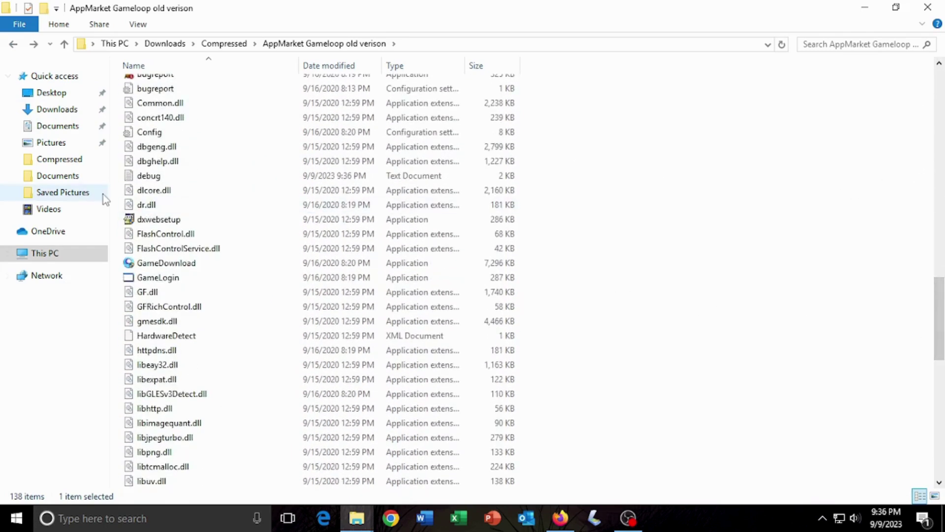
pyautogui.scroll(3, 181, 172)
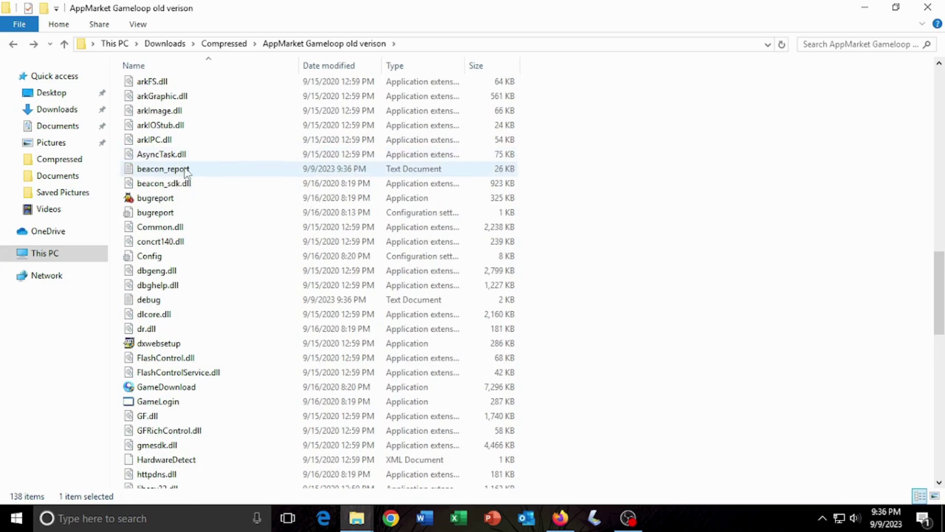
pyautogui.doubleClick(148, 172)
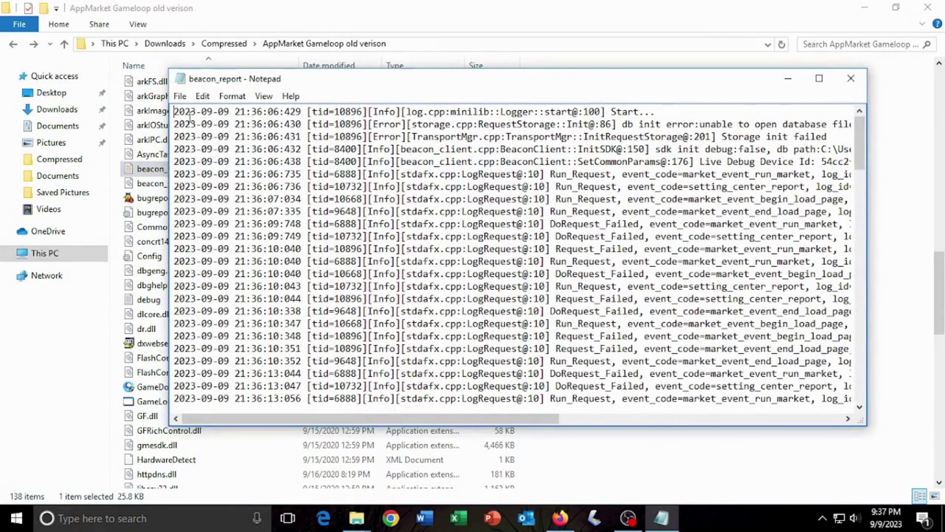
# Insert a new first line reading "Gameloop.cmd" above the log entries in beacon_report and save the file.
pyautogui.press('Return')
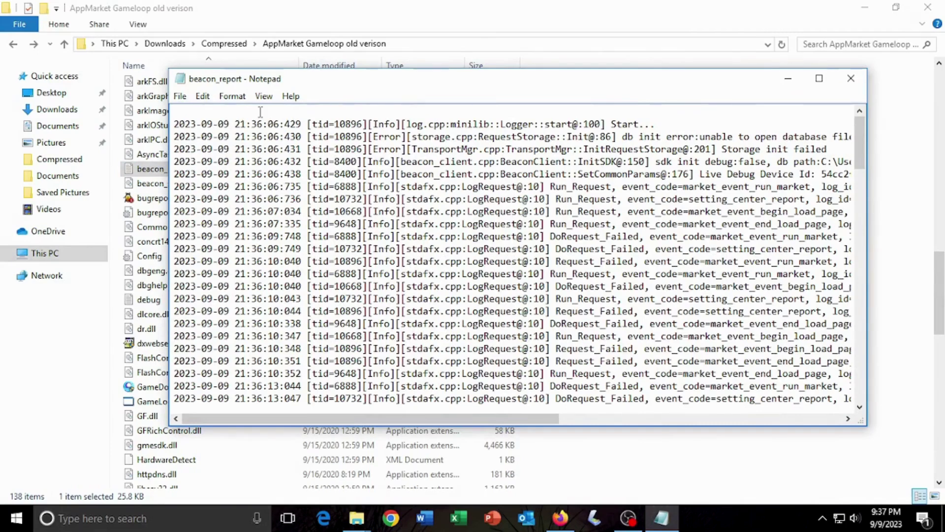
pyautogui.write('ga')
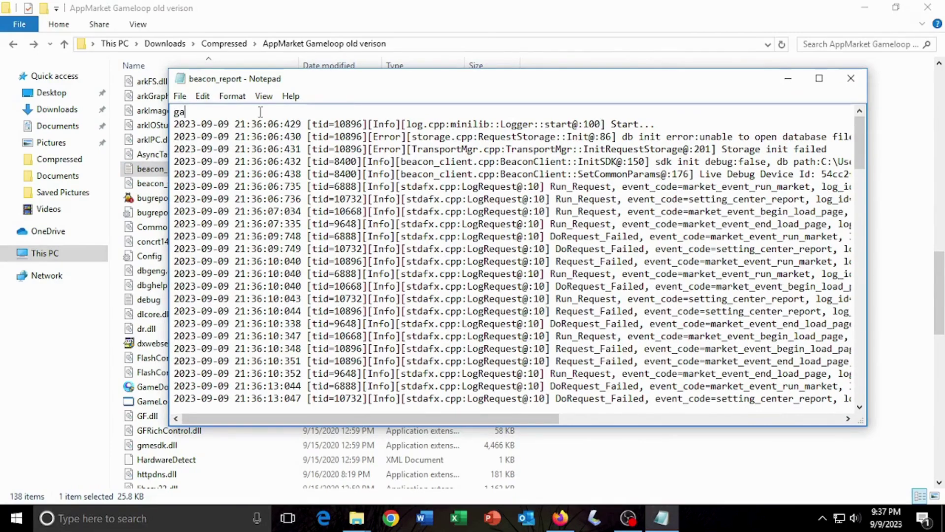
pyautogui.moveTo(260, 112); pyautogui.dragTo(151, 111)
pyautogui.press('BackSpace')
pyautogui.write('Gameloop')
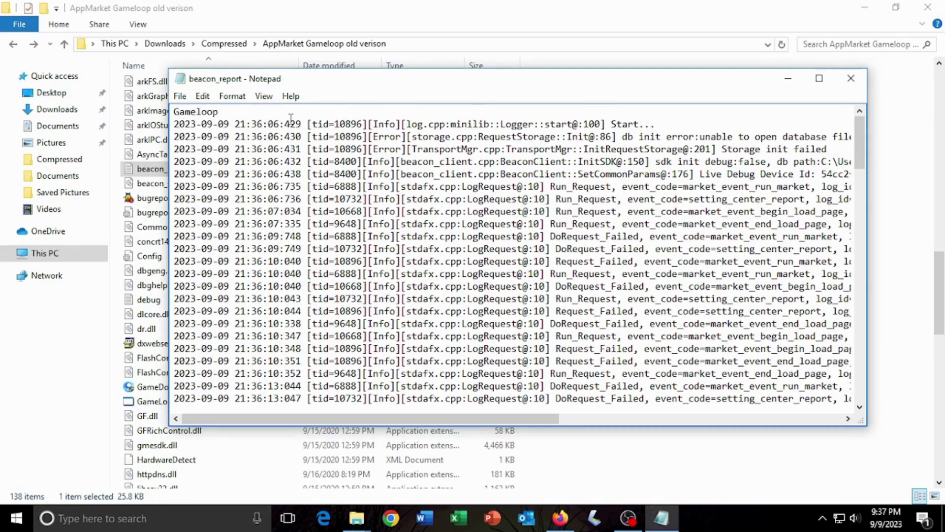
pyautogui.write('.co')
pyautogui.click(179, 95)
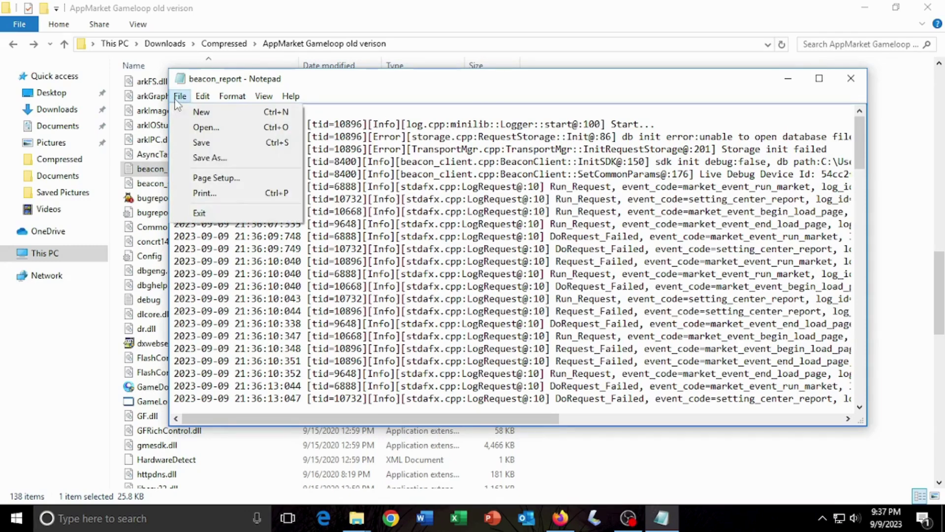
pyautogui.click(240, 143)
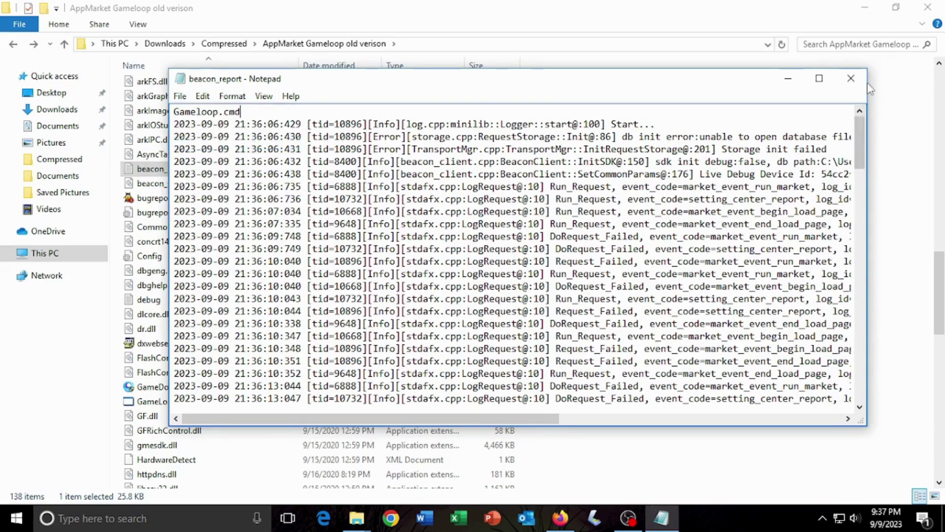
# Close the beacon_report document, then run the GameDownload application as administrator and try to install the Tencent emulator.
pyautogui.click(850, 78)
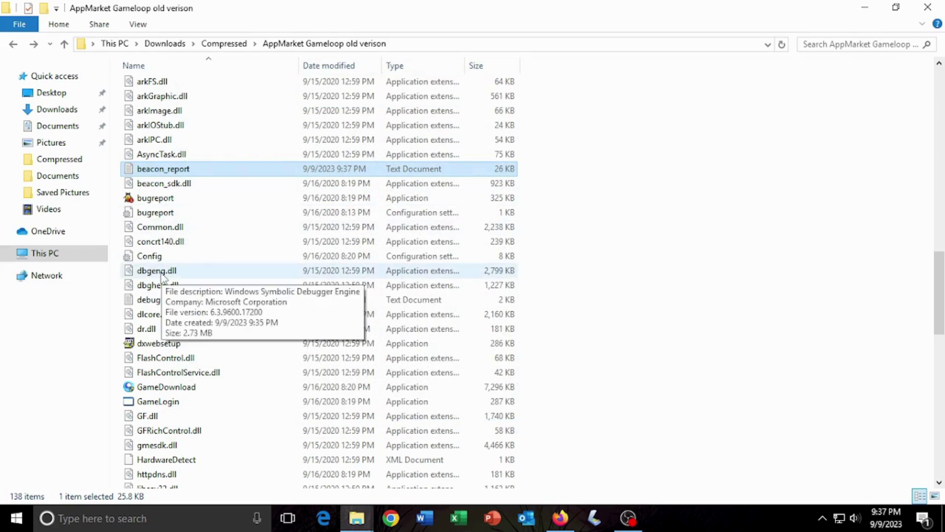
pyautogui.rightClick(131, 392)
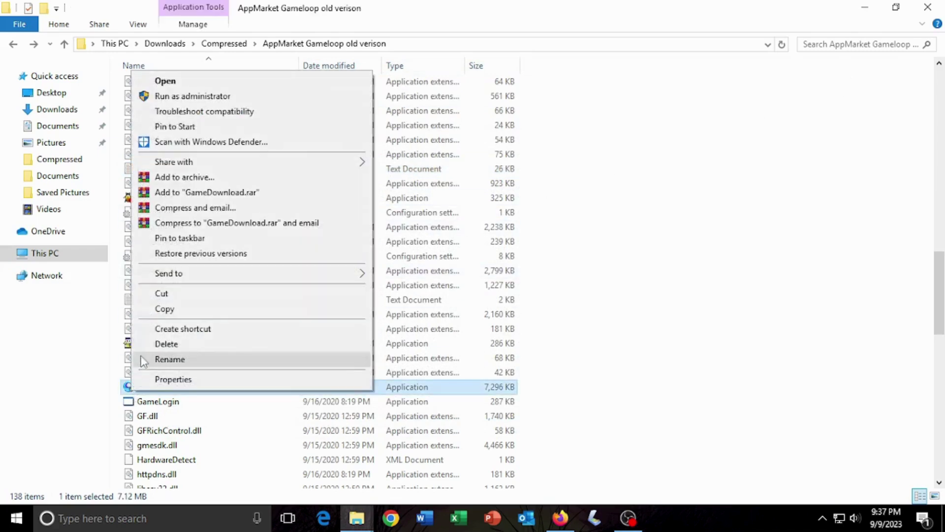
pyautogui.click(191, 96)
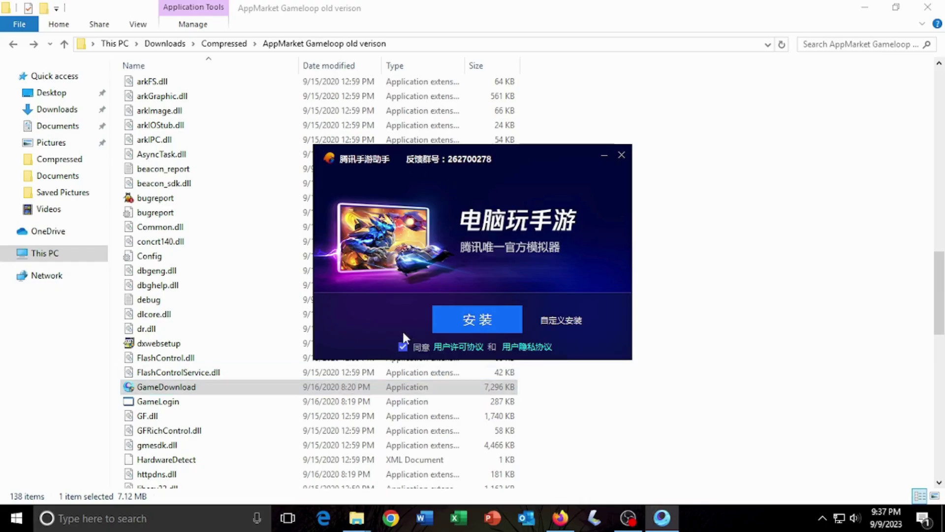
pyautogui.click(402, 346)
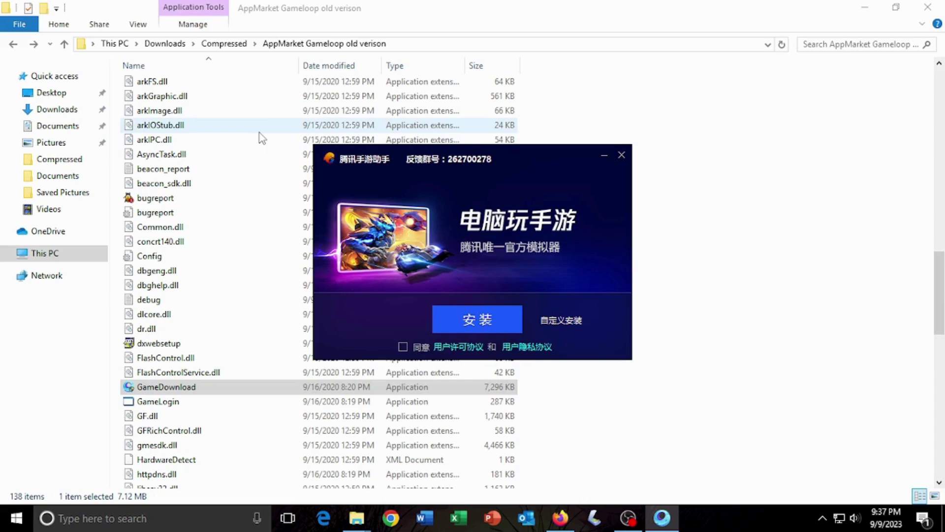
pyautogui.press('Return')
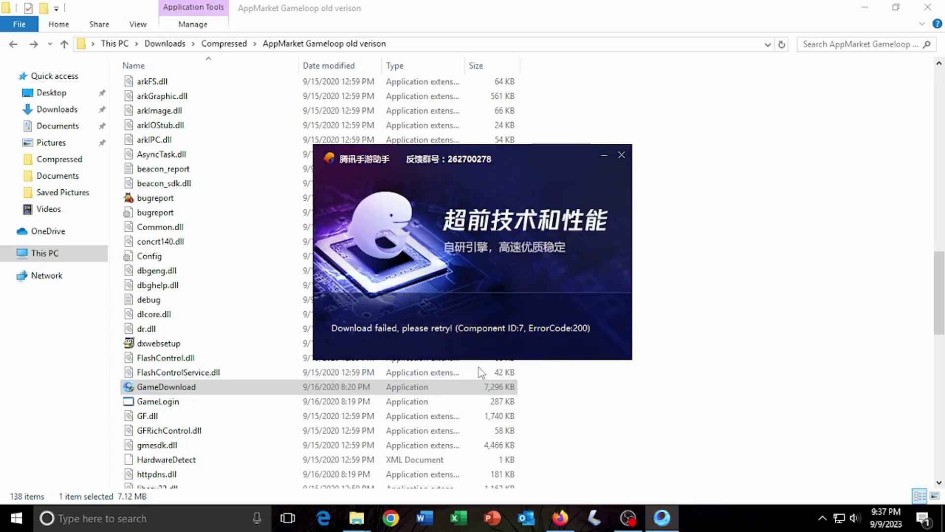
# Switch to Firefox, search Google for "vpn for pc" in a new tab and examine the Turbo VPN download result.
pyautogui.click(559, 518)
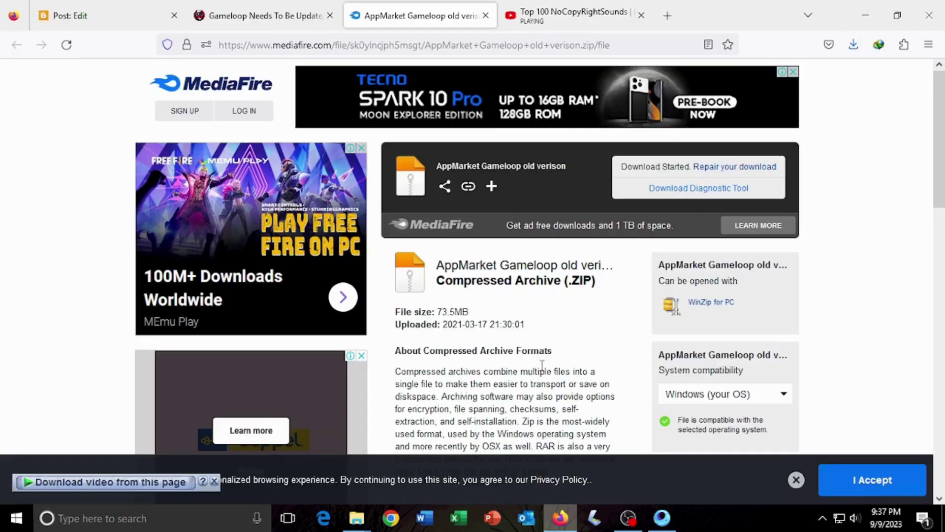
pyautogui.click(667, 17)
pyautogui.click(635, 37)
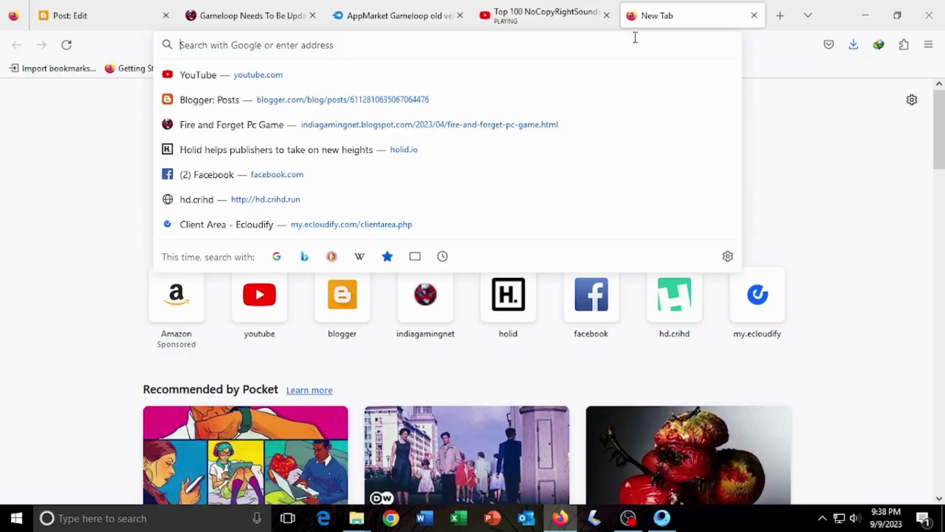
pyautogui.write('vp')
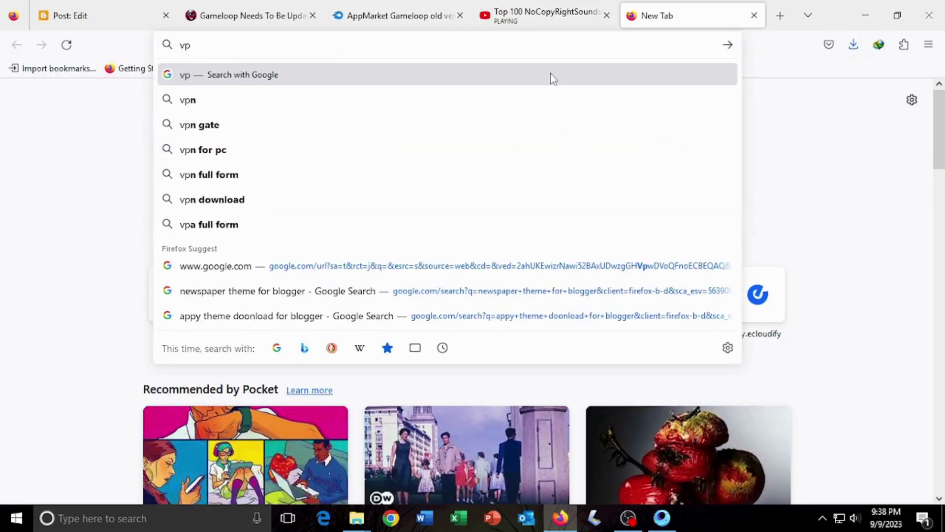
pyautogui.click(195, 150)
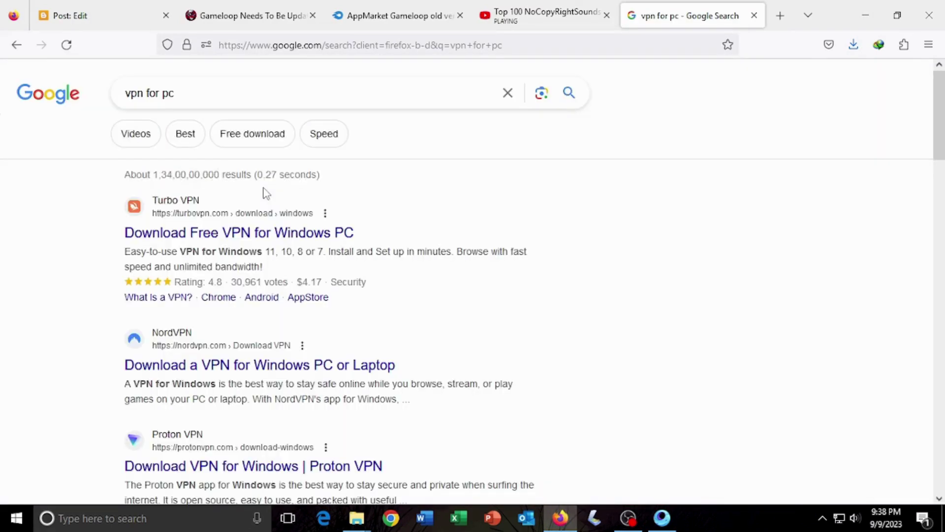
pyautogui.scroll(-2, 266, 278)
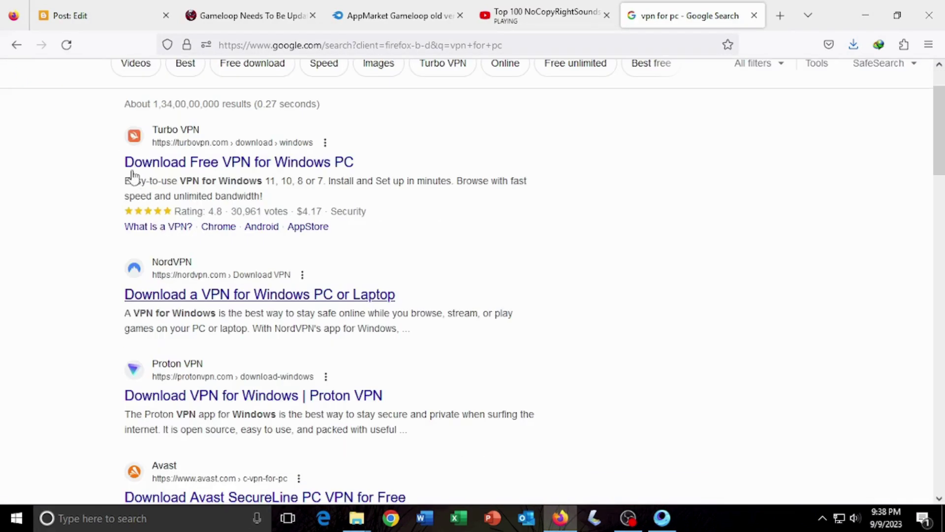
pyautogui.moveTo(128, 173); pyautogui.dragTo(408, 175)
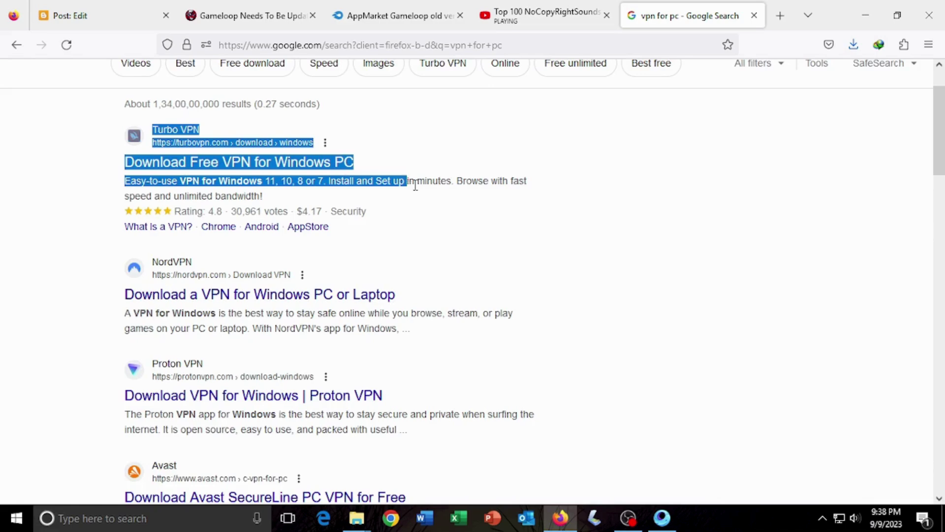
pyautogui.click(448, 226)
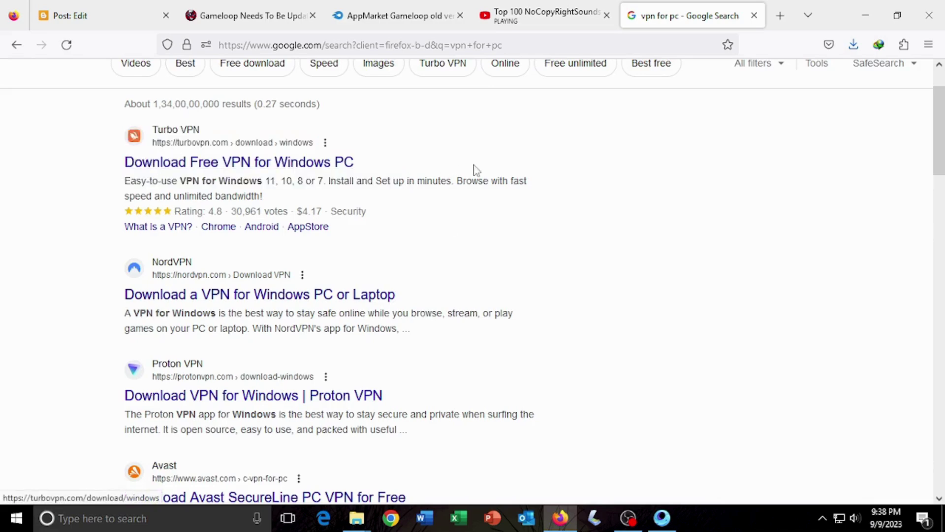
# Minimize the browser and close the Tencent emulator installer window.
pyautogui.click(865, 15)
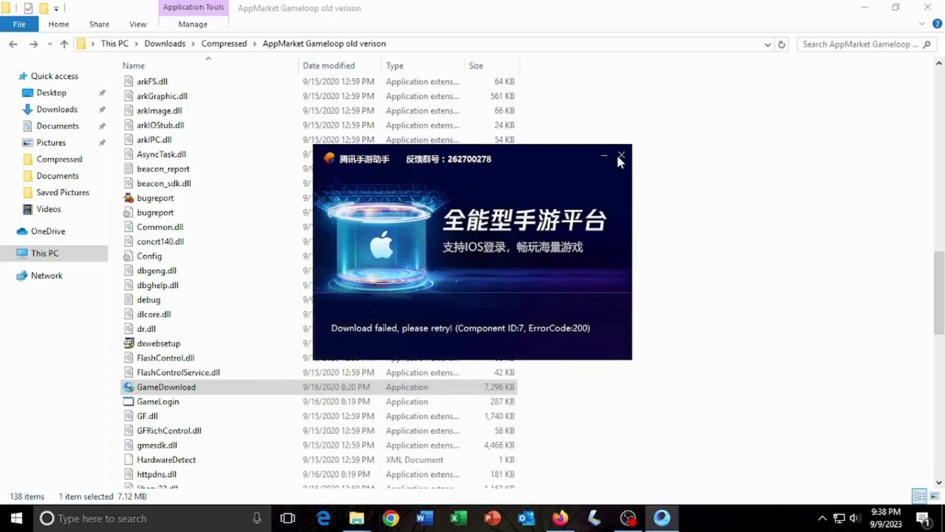
pyautogui.click(620, 154)
pyautogui.click(450, 277)
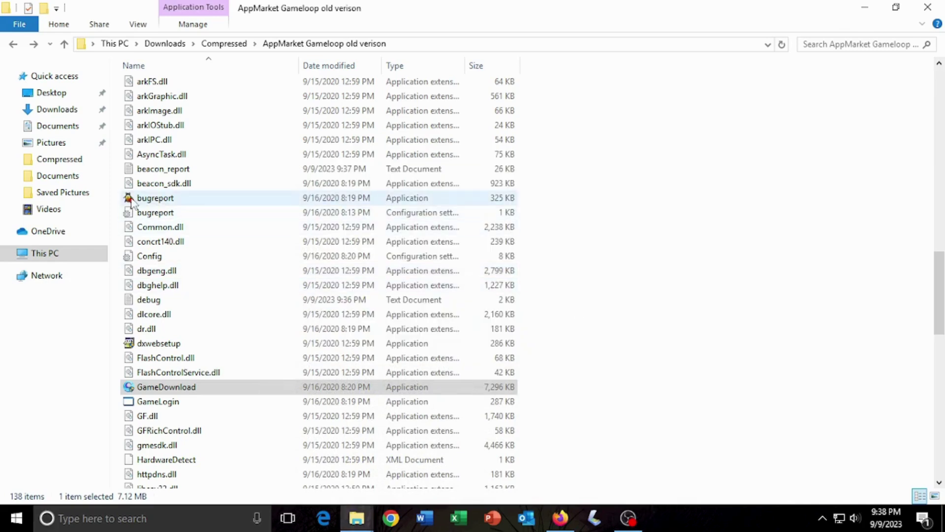
# Run dxwebsetup from the AppMarket folder, accept the license agreement, and start the DirectX installation without the Bing Bar.
pyautogui.scroll(-3, 133, 206)
pyautogui.click(141, 220)
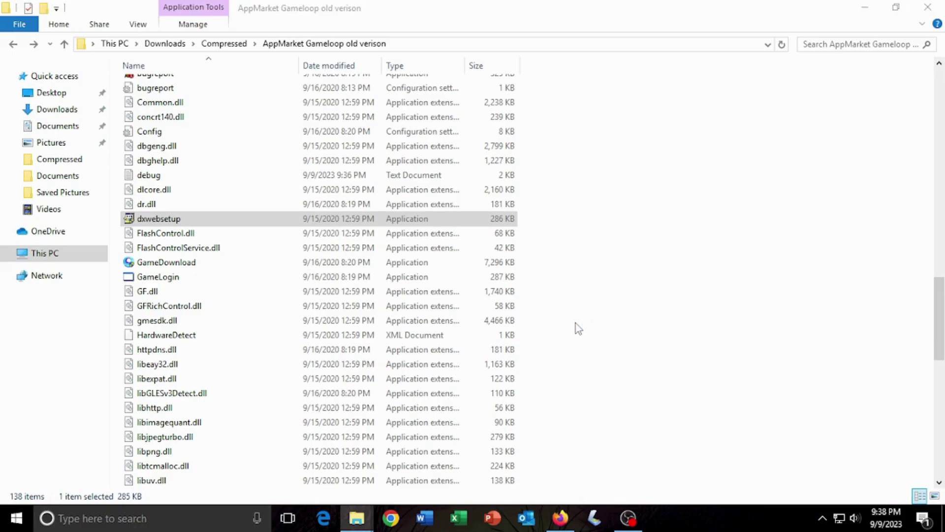
pyautogui.click(222, 256)
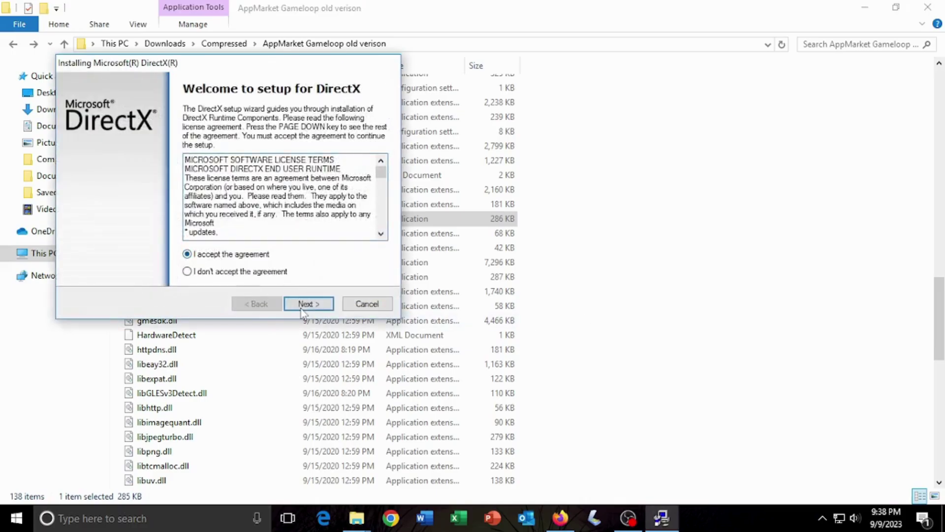
pyautogui.click(303, 305)
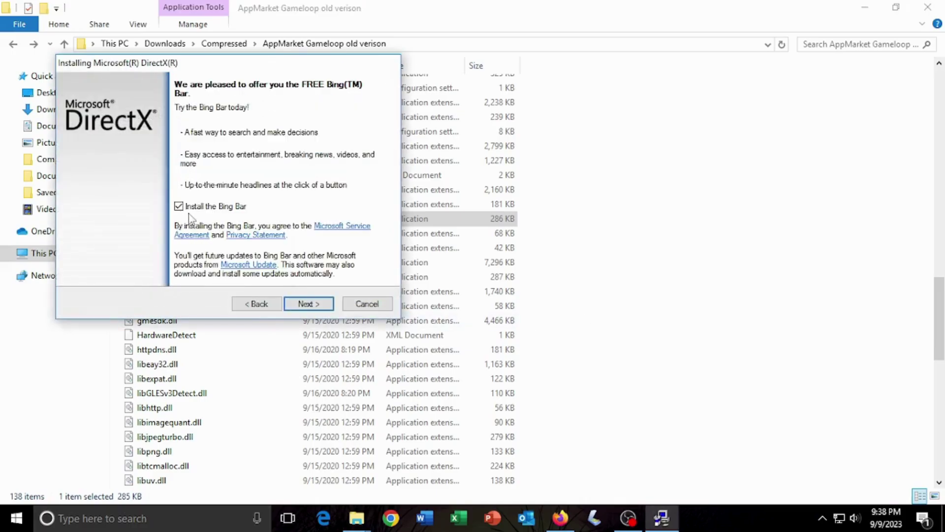
pyautogui.click(180, 206)
pyautogui.click(308, 303)
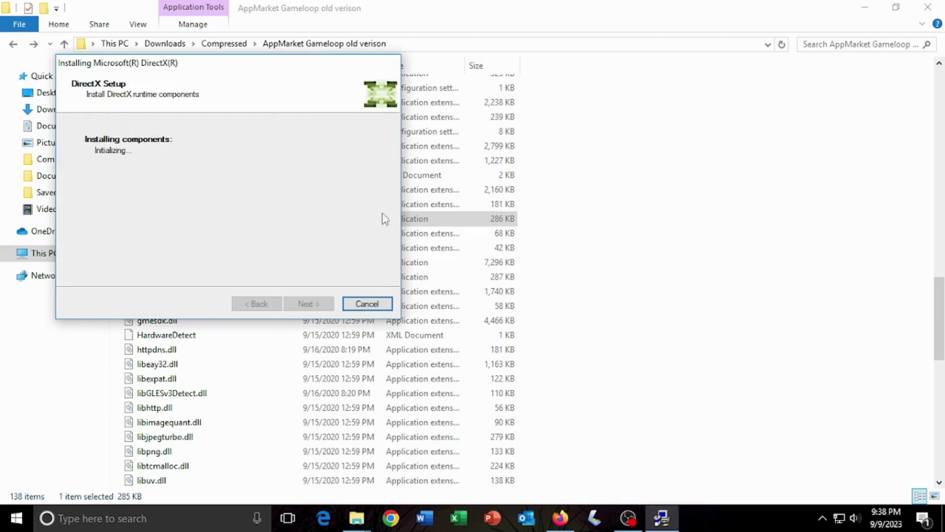
# Minimize the folder window, move the DirectX setup window toward the middle of the screen, and refresh the desktop.
pyautogui.click(772, 192)
pyautogui.click(865, 7)
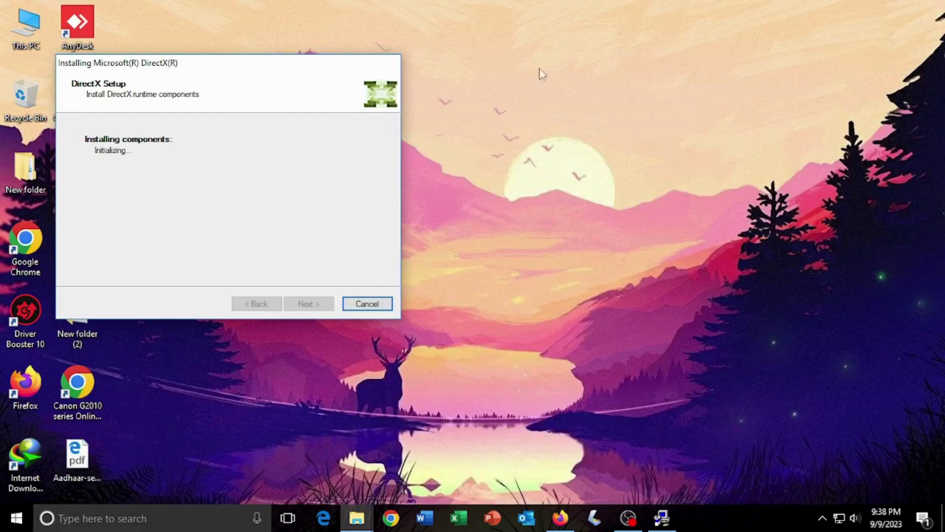
pyautogui.moveTo(111, 68); pyautogui.dragTo(314, 101)
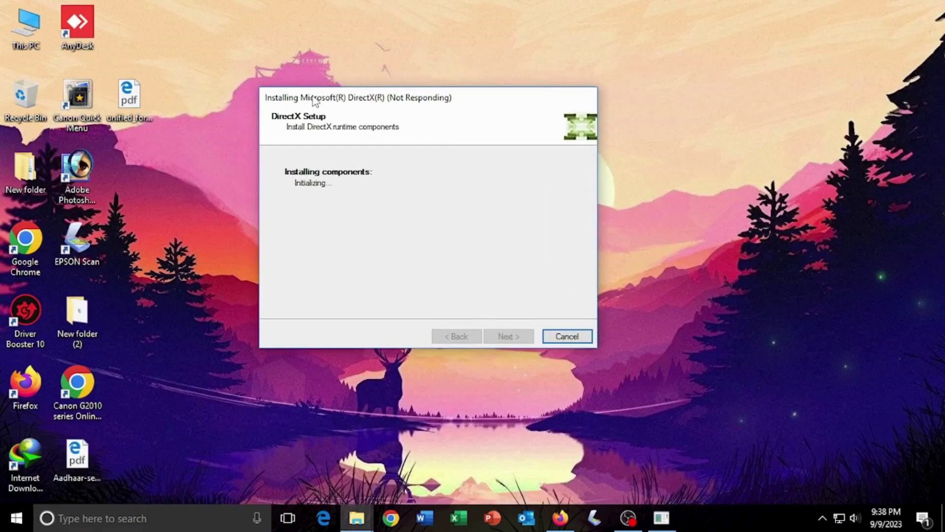
pyautogui.rightClick(143, 133)
pyautogui.click(157, 176)
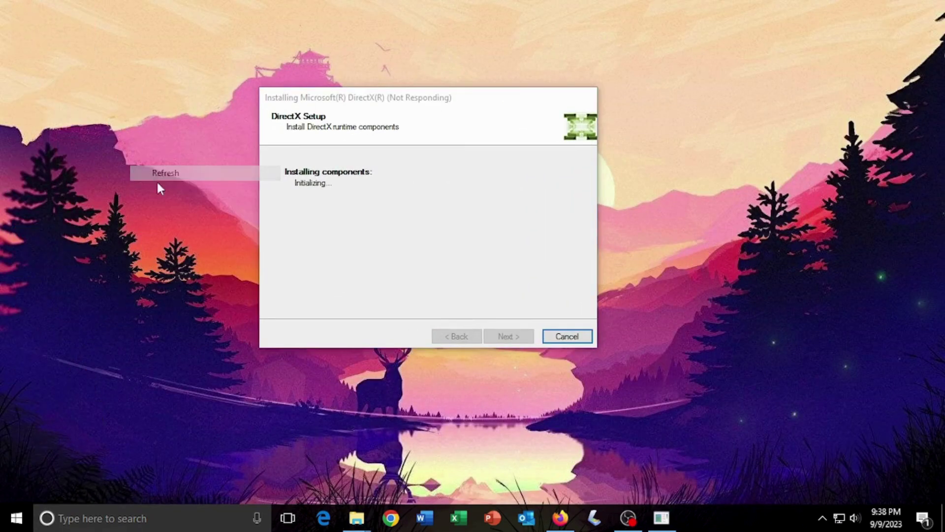